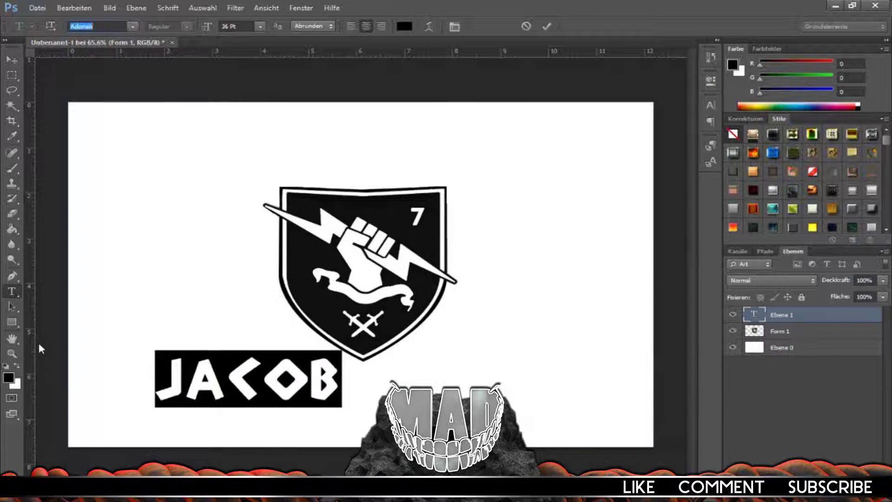
# - Cycle the JACOB text's font until it lands on the striped Alien League typeface
pyautogui.press('Down')
pyautogui.press('Down')
pyautogui.press('Down')
pyautogui.press('Down')
pyautogui.press('Down')
pyautogui.press('Down')
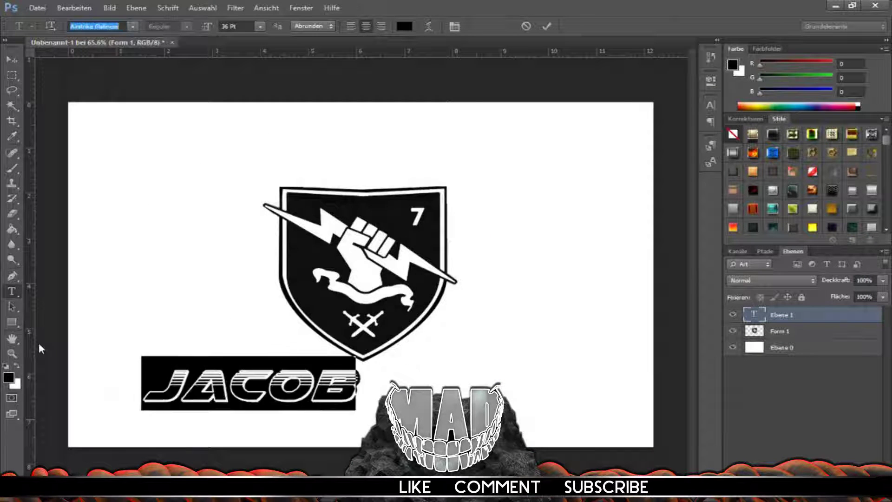
pyautogui.press('Down')
pyautogui.press('Down')
pyautogui.press('Down')
pyautogui.press('Down')
pyautogui.press('Down')
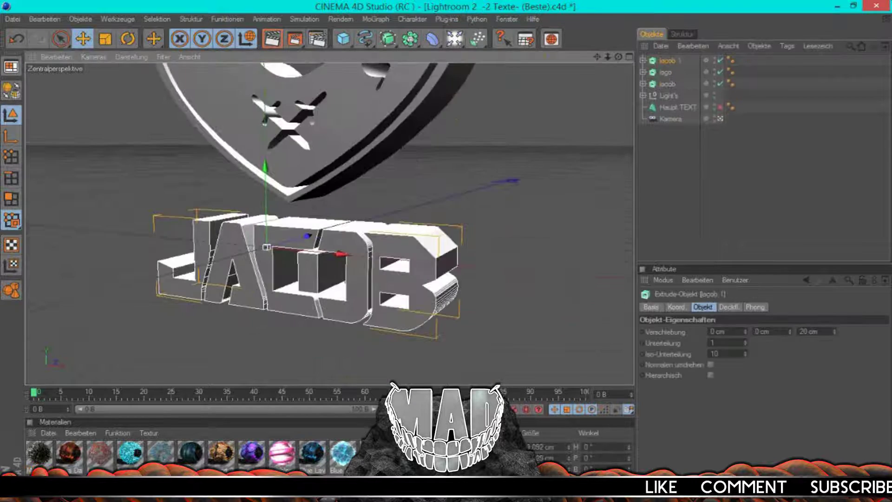
# - Shatter the extruded JACOB text into fragments with the Thrausi plugin
pyautogui.click(447, 19)
pyautogui.click(488, 60)
pyautogui.click(560, 215)
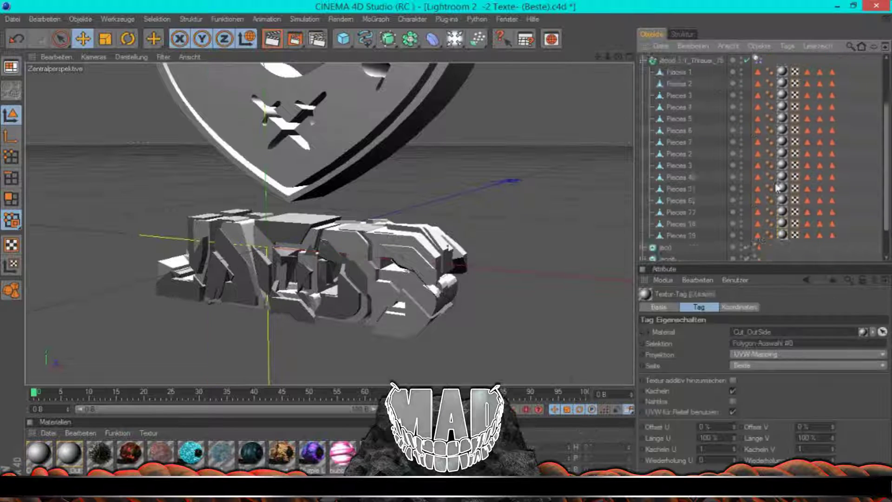
# - Group the fractured pieces under a null named 'jacob smash' and test-render the scene
pyautogui.hotkey('alt', 'g')
pyautogui.doubleClick(671, 60)
pyautogui.write('jacob smash')
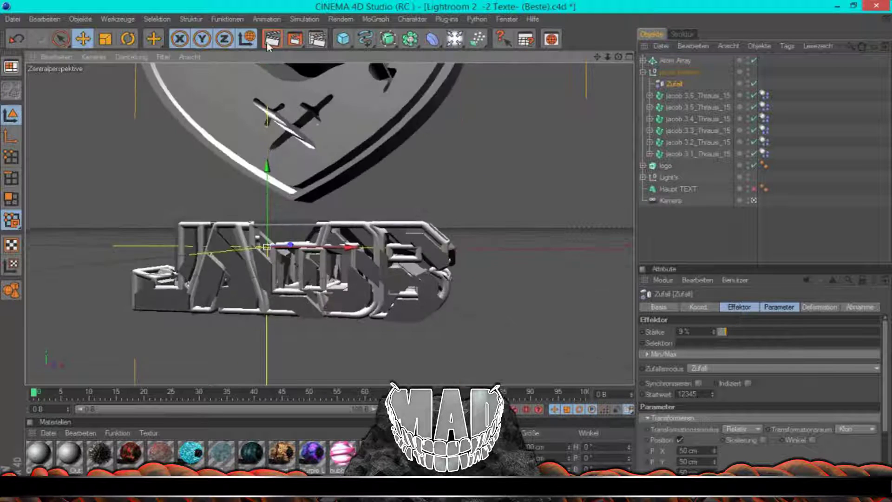
pyautogui.click(272, 38)
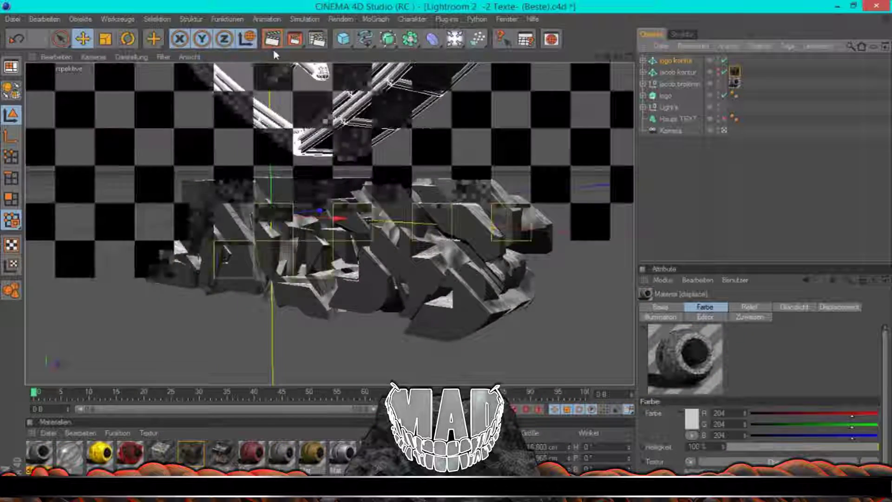
# - Render to check the shield logo's material, moving the texture tag onto the broken JACOB pieces
pyautogui.hotkey('ctrl', 'r')
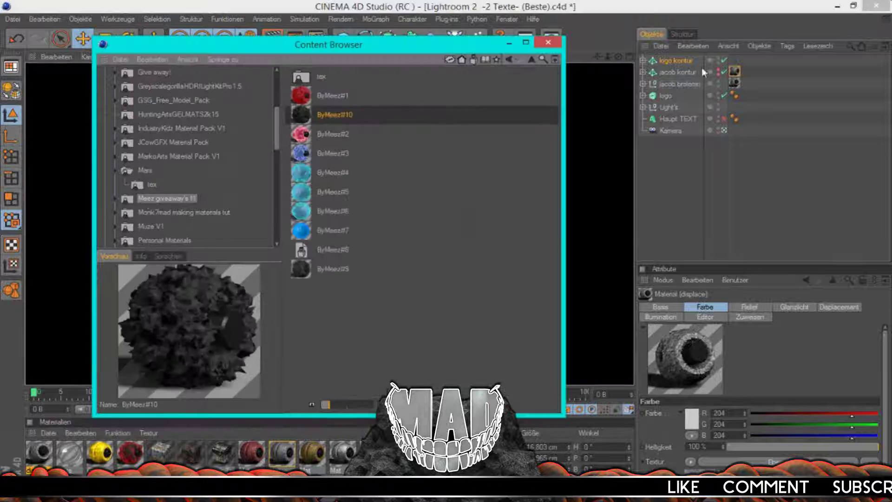
pyautogui.press('Escape')
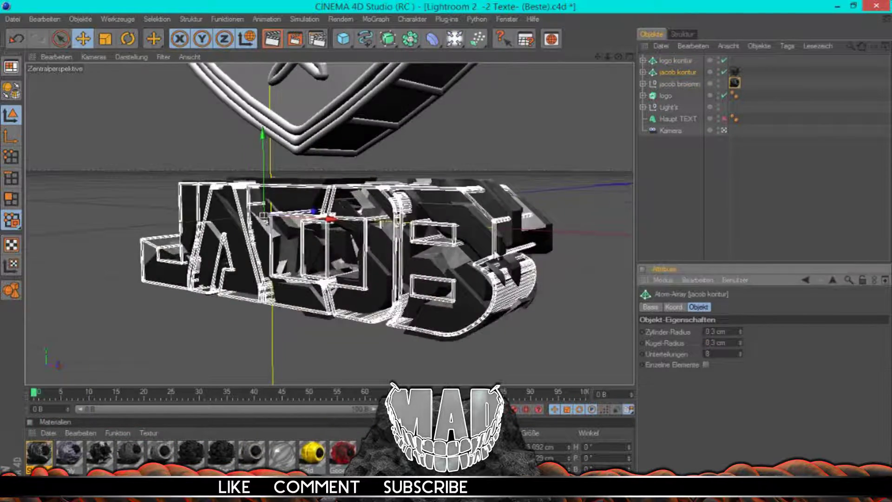
pyautogui.hotkey('ctrl', 'r')
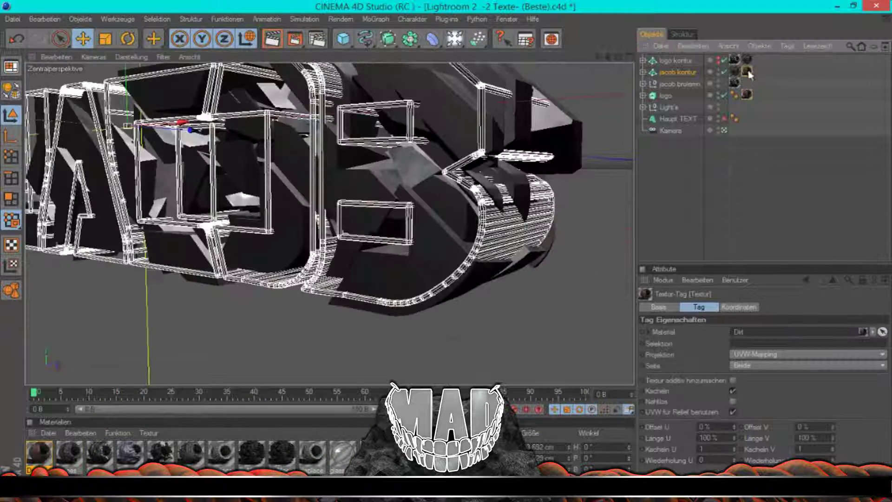
pyautogui.moveTo(747, 72); pyautogui.dragTo(746, 83)
pyautogui.hotkey('ctrl', 'r')
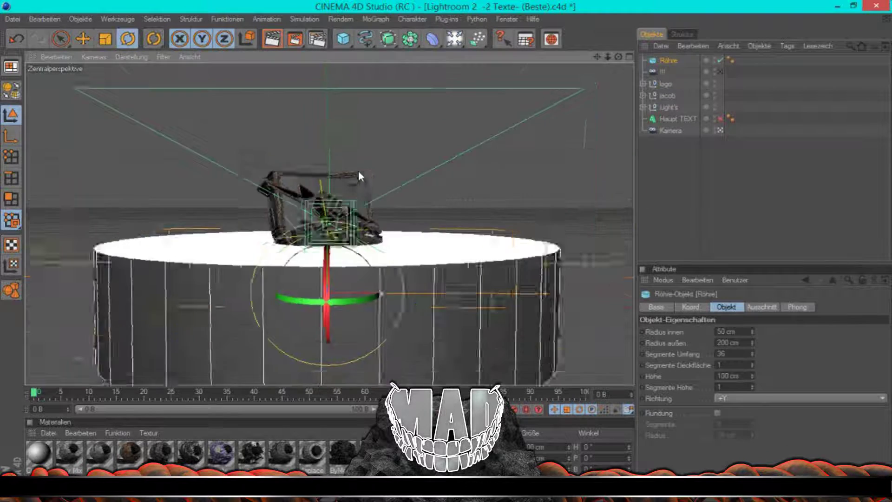
# - Drag the tube's Radius innen value up to about 178.8 cm
pyautogui.moveTo(750, 329); pyautogui.dragTo(750, 357)
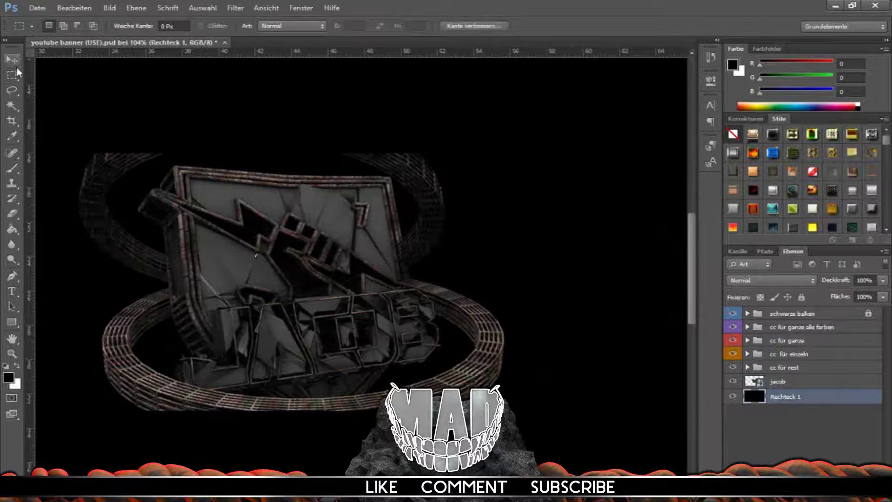
# - Select the jacob render layer and try the full-image and bySqinz RisK colour grades
pyautogui.click(780, 381)
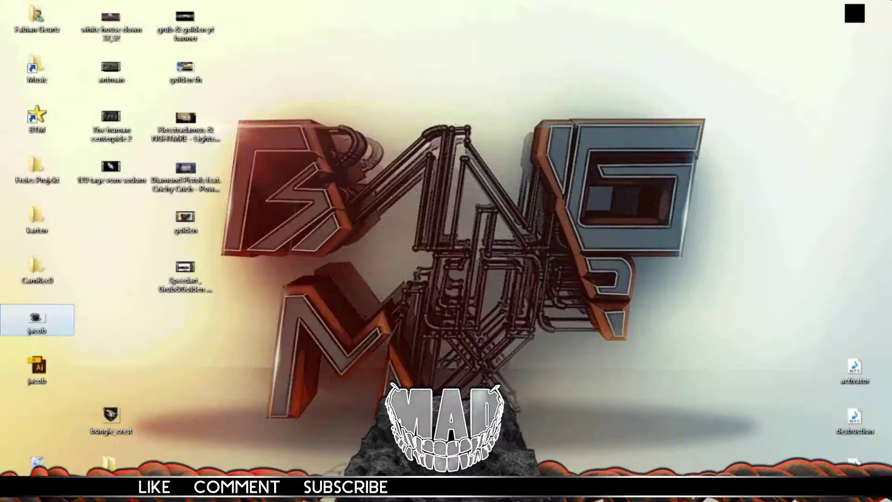
pyautogui.click(748, 340)
pyautogui.click(733, 367)
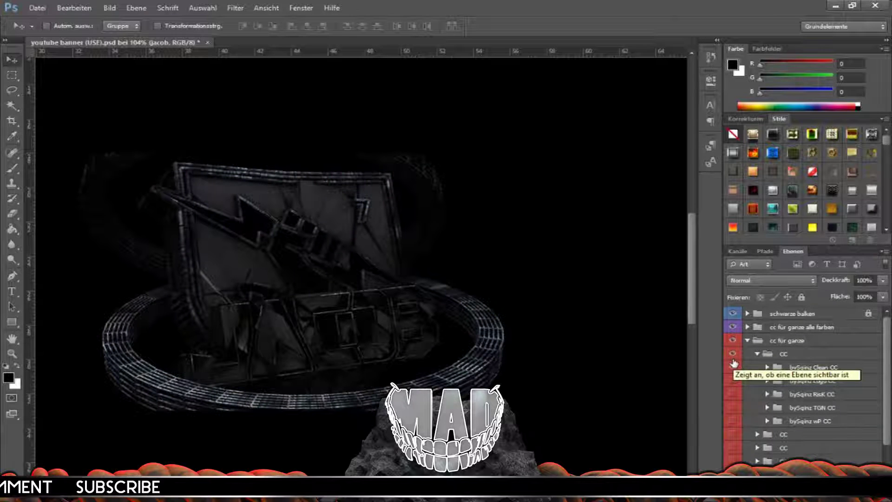
pyautogui.click(732, 394)
pyautogui.click(733, 409)
# - Try the ASTYL colour grades, then settle on the Graph Blue grade
pyautogui.click(757, 353)
pyautogui.click(757, 367)
pyautogui.click(732, 393)
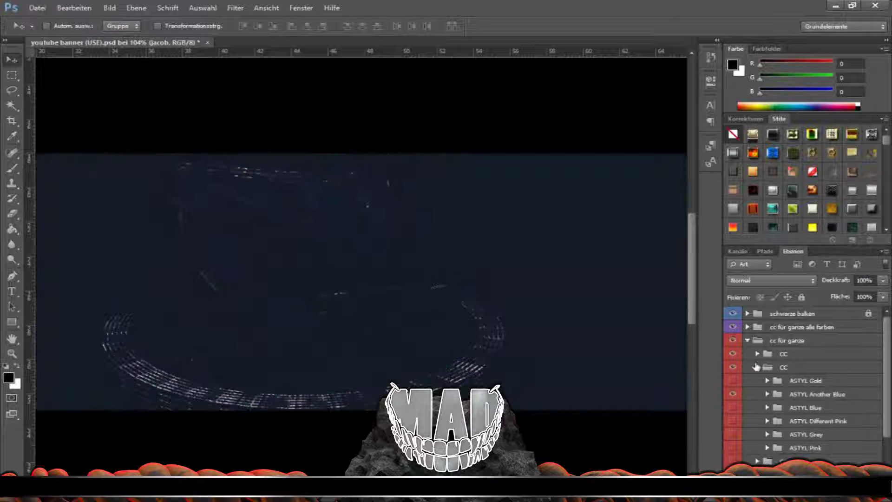
pyautogui.scroll(-3, 756, 367)
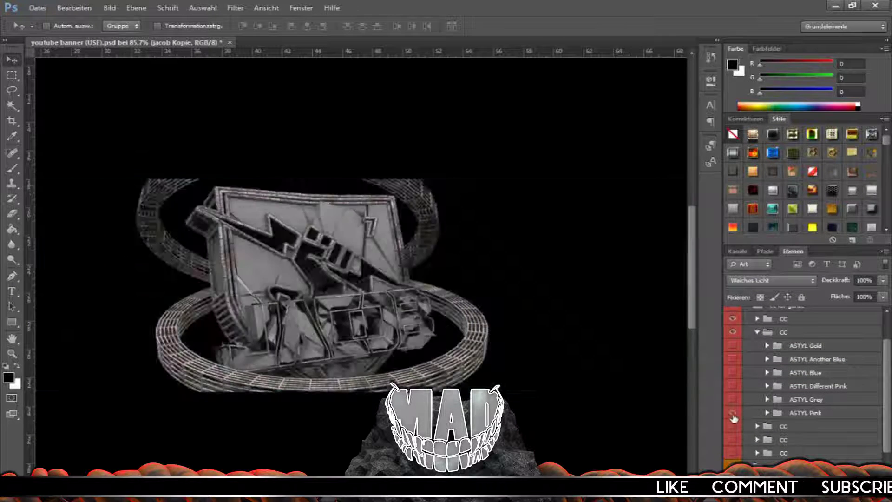
pyautogui.click(758, 318)
pyautogui.scroll(3, 757, 332)
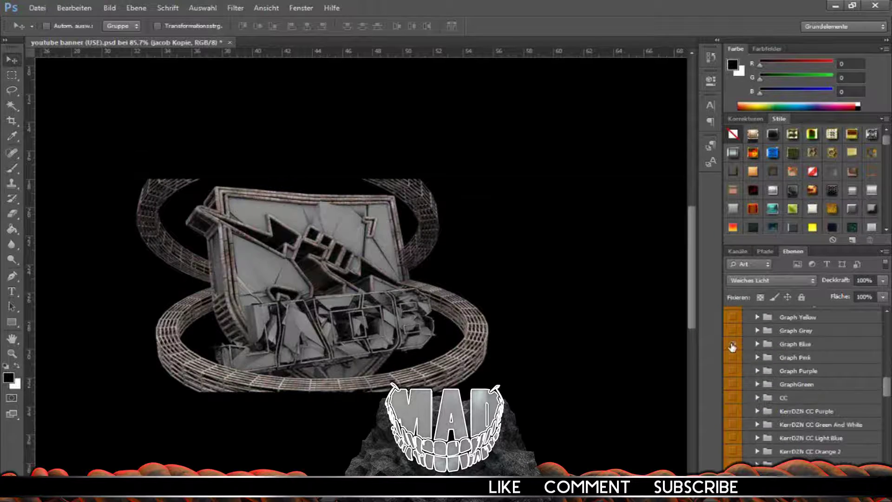
pyautogui.click(732, 346)
pyautogui.scroll(3, 756, 356)
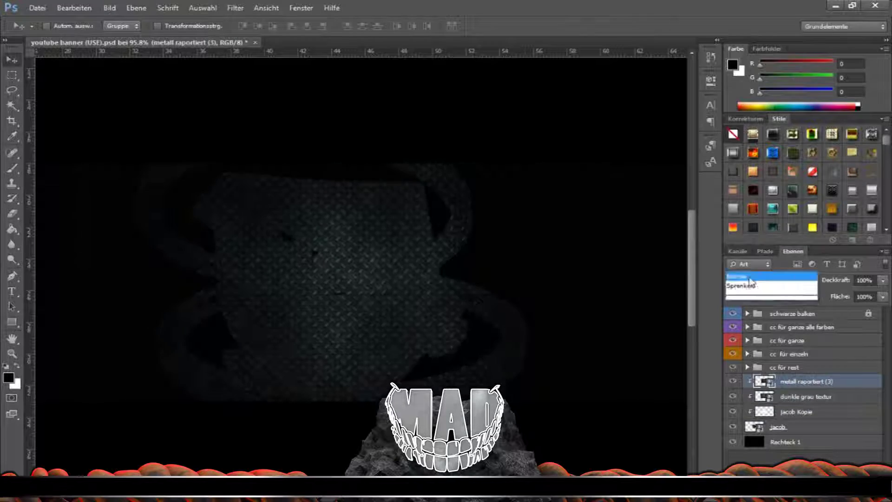
# - Set the dark metal texture layer's blend mode to Weiches Licht
pyautogui.click(809, 410)
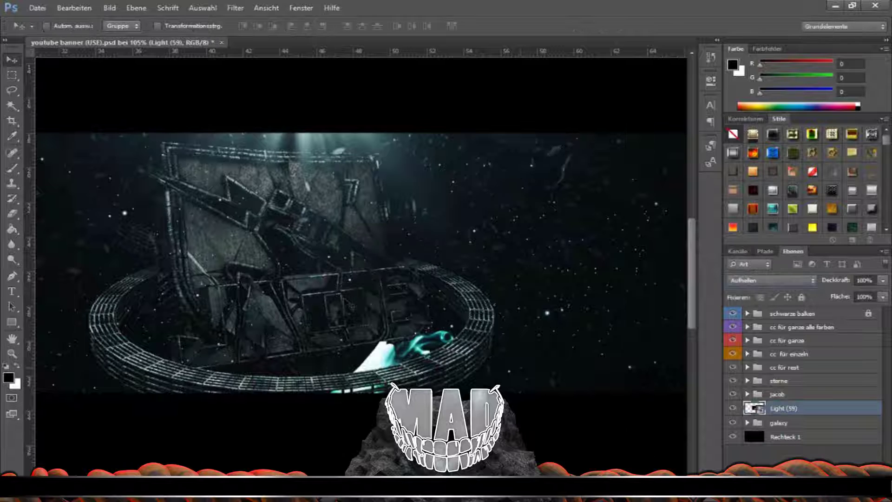
# - Group the four duplicated Light flame layers into a group named flammen
pyautogui.click(12, 75)
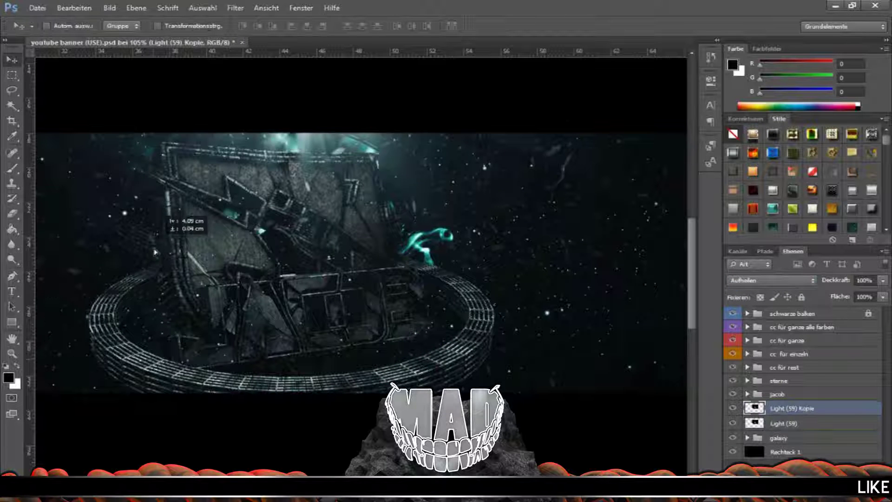
pyautogui.doubleClick(774, 413)
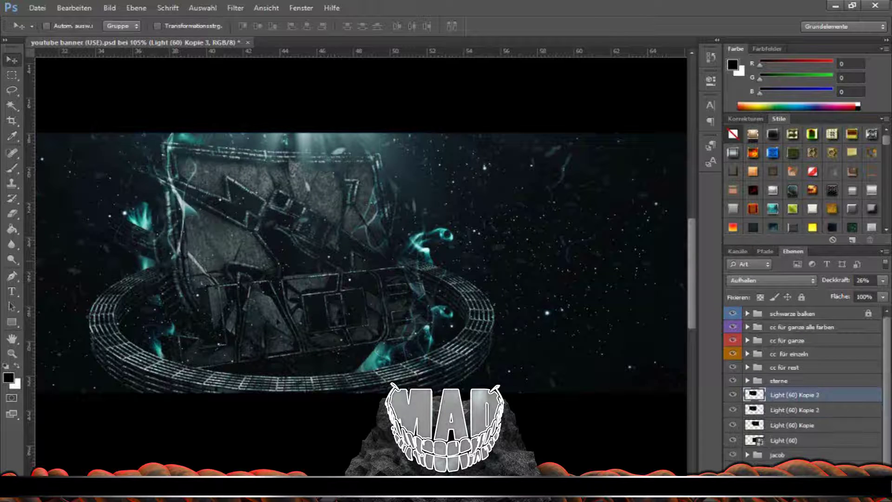
pyautogui.keyDown('shift'); pyautogui.click(783, 440); pyautogui.keyUp('shift')
pyautogui.hotkey('ctrl', 'g')
pyautogui.doubleClick(775, 394)
# - Paint white highlights over the logo on a Weiches Licht layer
pyautogui.press('b')
pyautogui.press('x')
pyautogui.moveTo(140, 186); pyautogui.dragTo(465, 279)
pyautogui.click(770, 280)
pyautogui.moveTo(835, 280); pyautogui.dragTo(830, 285)
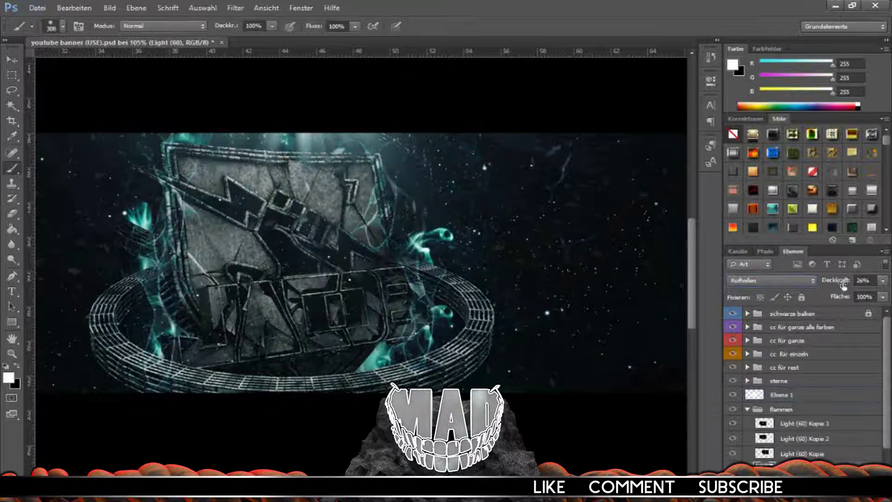
# - Add a new layer and paint black shadows along the lower part of the ring
pyautogui.click(746, 408)
pyautogui.hotkey('ctrl', 'shift', 'alt', 'n')
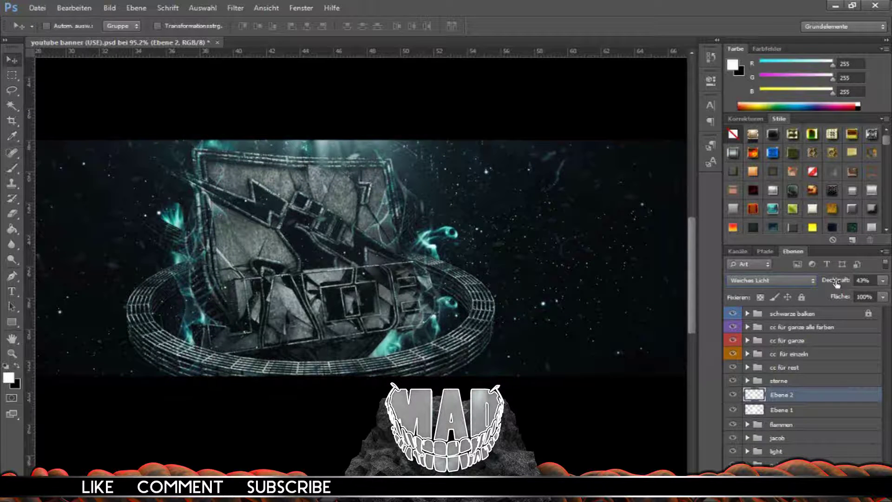
pyautogui.press('b')
pyautogui.press('x')
pyautogui.moveTo(148, 343); pyautogui.dragTo(372, 357)
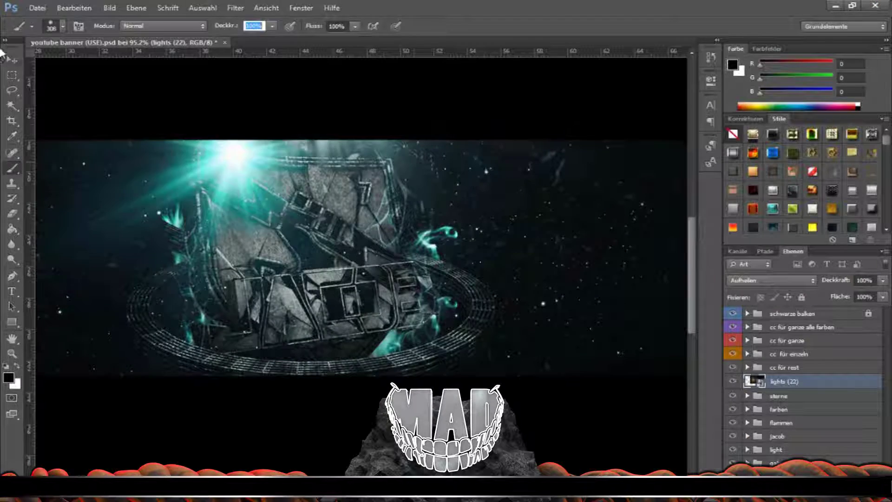
# - Drag the particles (13) picture from Vorlagen Pics onto the Photoshop canvas
pyautogui.click(12, 59)
pyautogui.moveTo(237, 153); pyautogui.dragTo(353, 153)
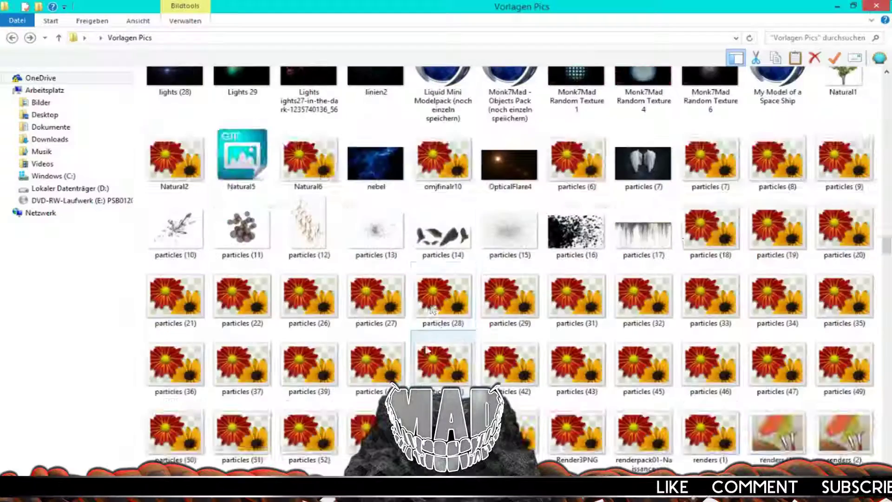
# - Commit the placed particles image and choose an entry from the Filter menu
pyautogui.press('Return')
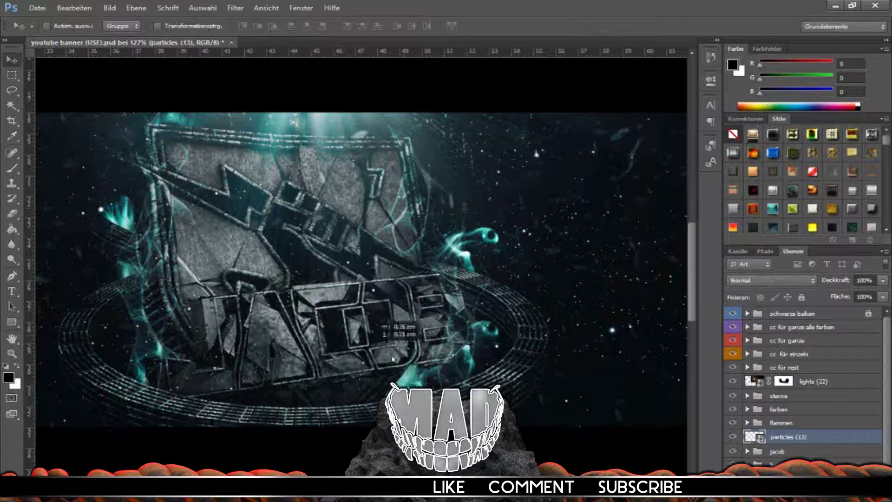
pyautogui.click(235, 8)
pyautogui.click(470, 202)
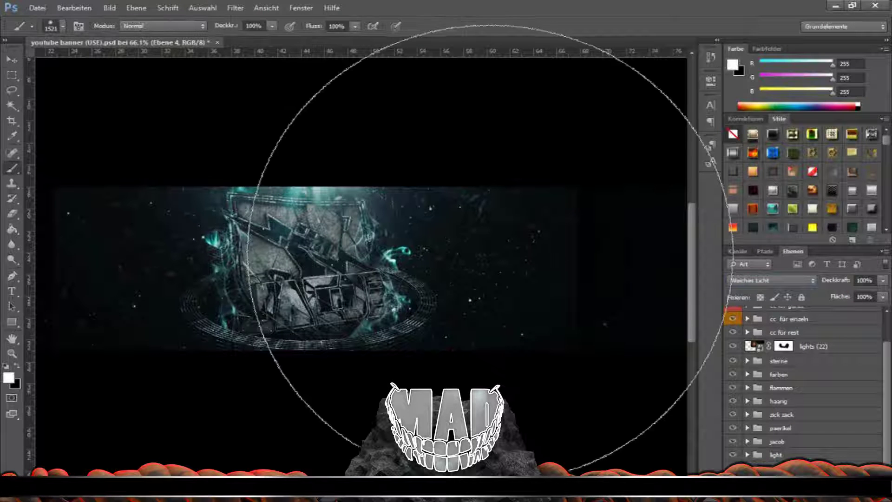
# - Adjust the rauch (2) smoke layer's blending, lower its opacity and move it to the top edge
pyautogui.click(771, 280)
pyautogui.click(748, 7)
pyautogui.moveTo(859, 281); pyautogui.dragTo(825, 284)
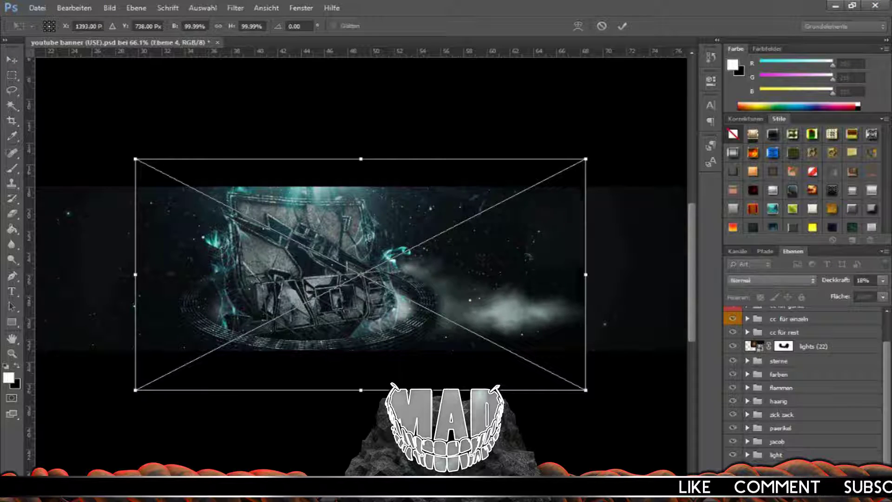
pyautogui.press('Return')
pyautogui.moveTo(535, 320); pyautogui.dragTo(471, 247)
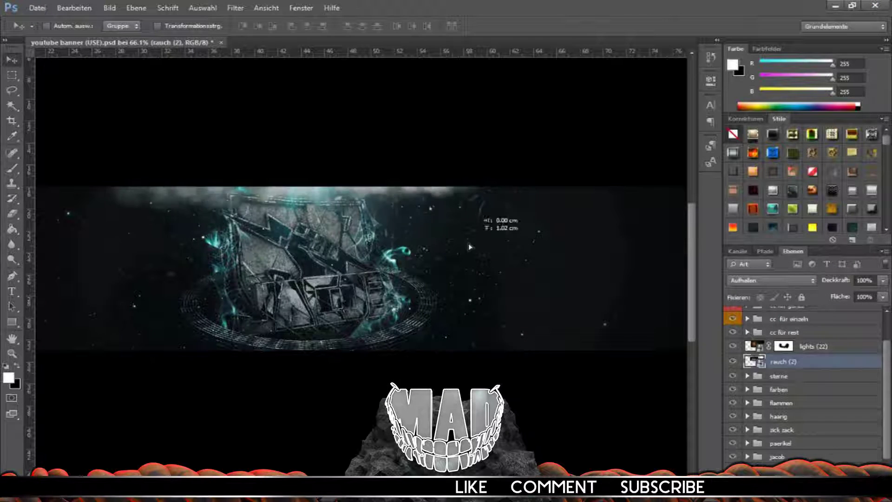
# - Paint the smoke's mask black with a large soft brush to hide its left side
pyautogui.click(12, 168)
pyautogui.click(51, 25)
pyautogui.moveTo(105, 201); pyautogui.dragTo(156, 201)
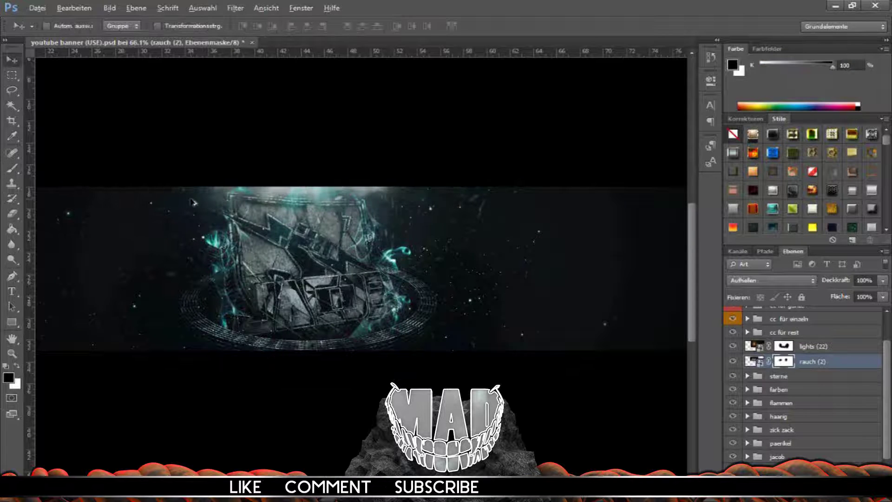
# - Add edge-darkening layer Ebene 5 painted with black and expand the cc für rest group
pyautogui.click(51, 26)
pyautogui.click(636, 251)
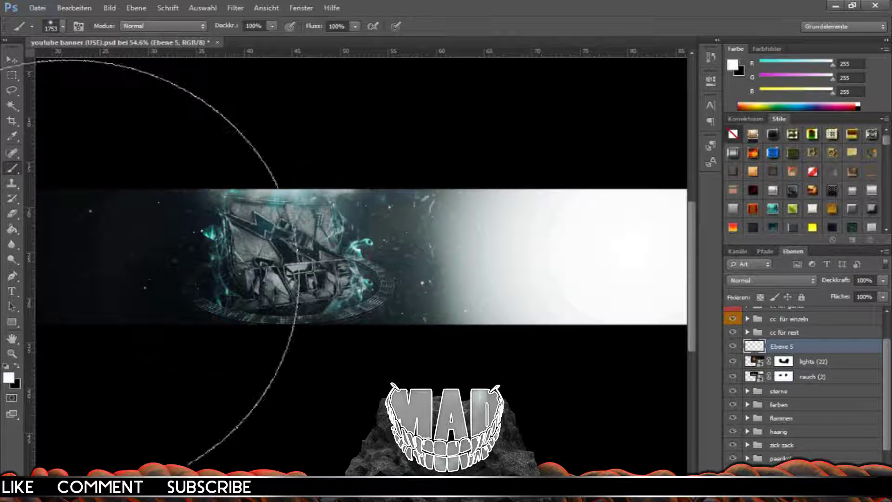
pyautogui.hotkey('ctrl', 'z')
pyautogui.press('x')
pyautogui.hscroll(-3, 187, 210)
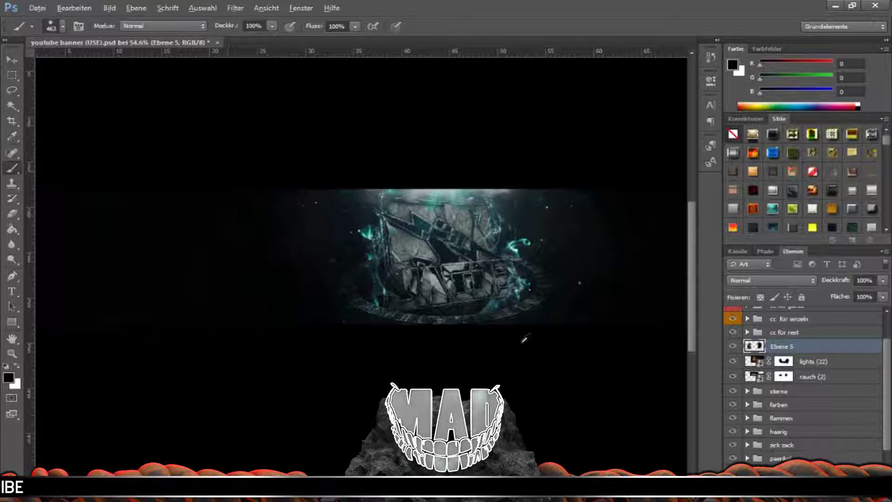
pyautogui.scroll(3, 525, 338)
pyautogui.scroll(2, 525, 339)
pyautogui.click(747, 332)
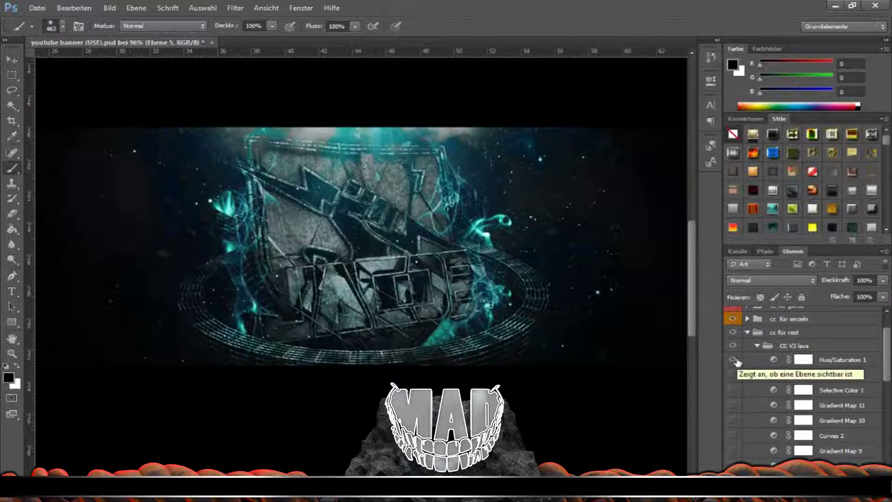
# - Enable Hue/Saturation 1 and Levels 2 in CC V2 lava, then group all banner layers into Gruppe 1
pyautogui.moveTo(734, 360); pyautogui.dragTo(735, 390)
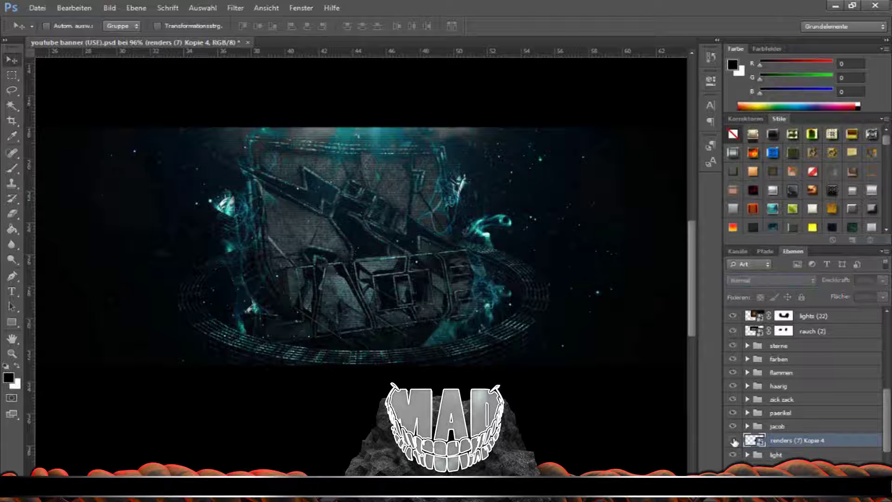
pyautogui.hotkey('ctrl', 'g')
pyautogui.doubleClick(785, 453)
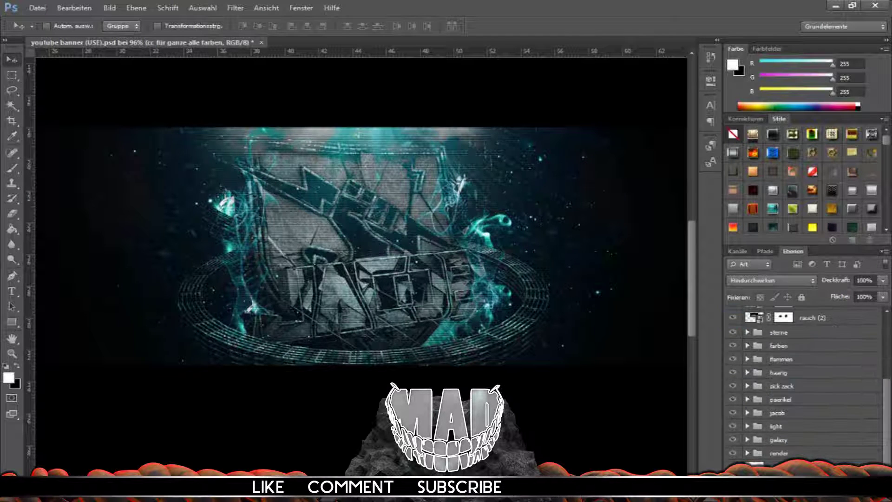
pyautogui.hotkey('ctrl', 'g')
# - Merge a copy of Gruppe 1 and grade it with the PhotoLooks Basic Cool Max look
pyautogui.rightClick(825, 327)
pyautogui.click(799, 319)
pyautogui.click(236, 8)
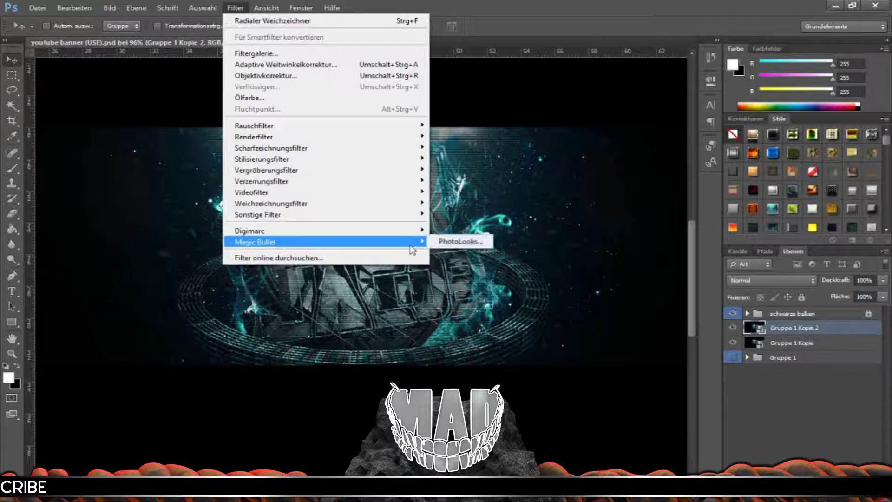
pyautogui.click(464, 241)
pyautogui.click(264, 116)
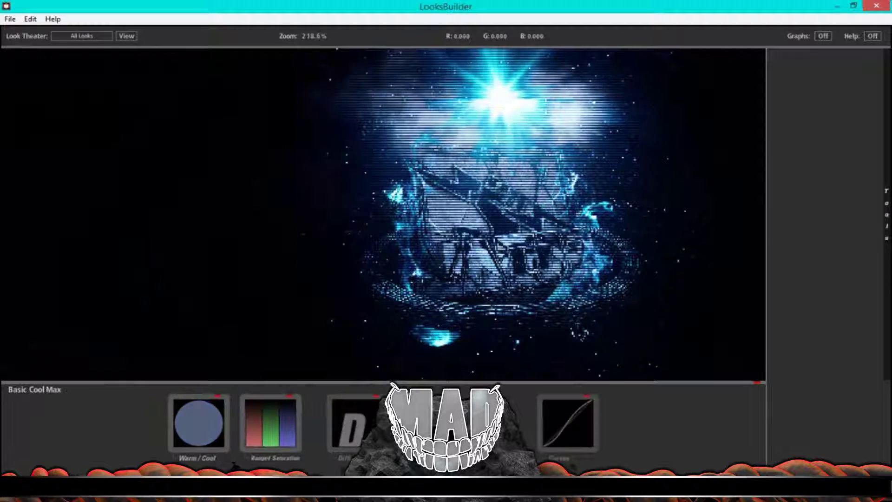
pyautogui.click(597, 343)
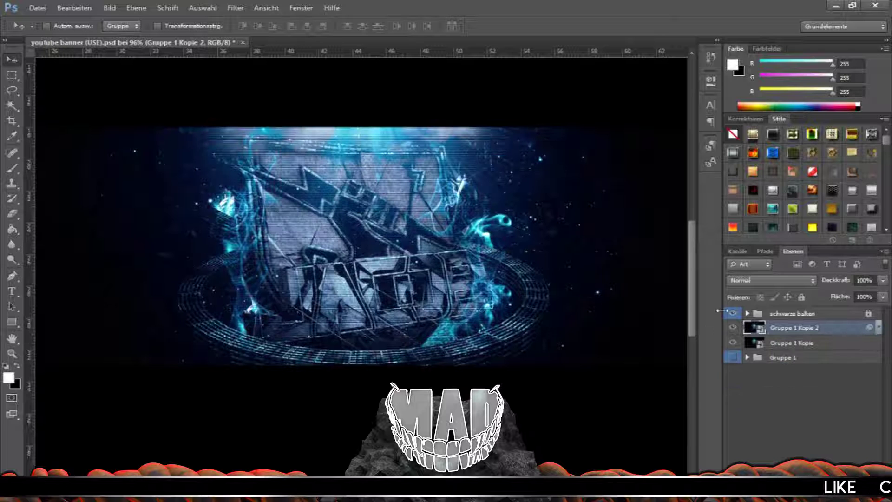
# - Hide Gruppe 1 Kopie, mask Gruppe 1 Kopie 3 with black brush, and add a Color Lookup layer
pyautogui.click(733, 358)
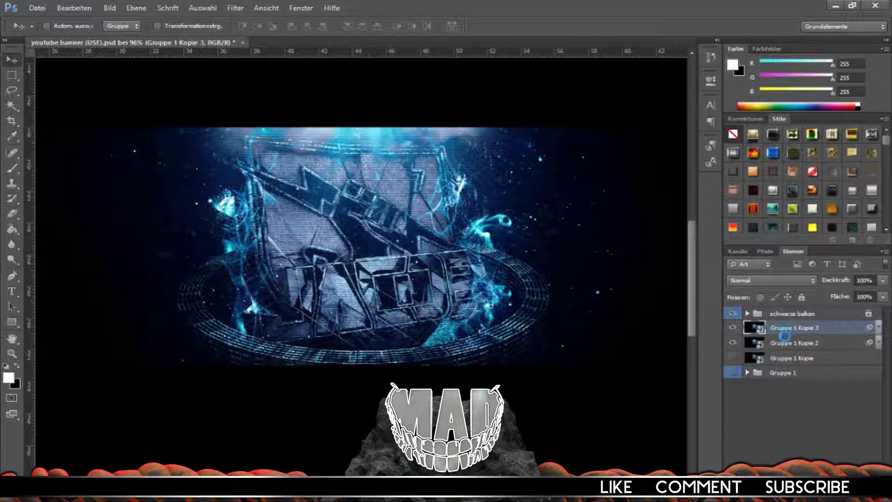
pyautogui.click(792, 472)
pyautogui.press('b')
pyautogui.press('x')
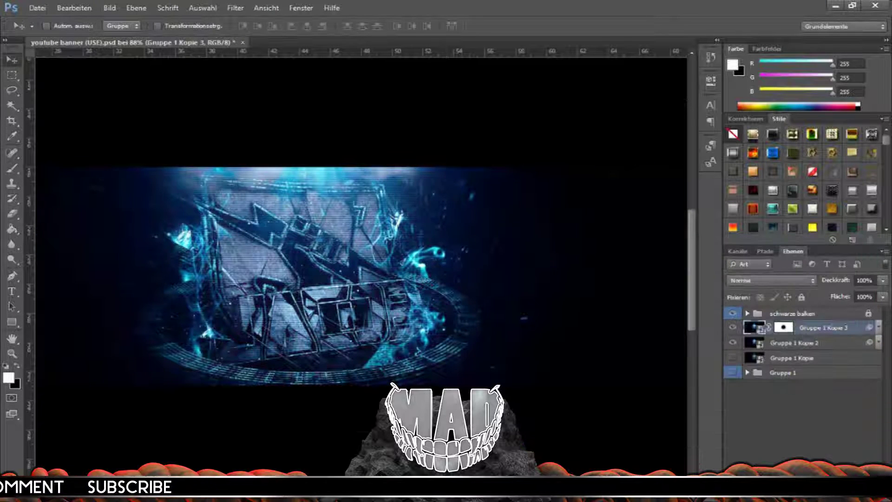
pyautogui.click(653, 138)
pyautogui.press('Down')
# - Give Color Lookup 1 an Abstract profile and add Color Lookup 2 using Crisp_Warm.look
pyautogui.press('Down')
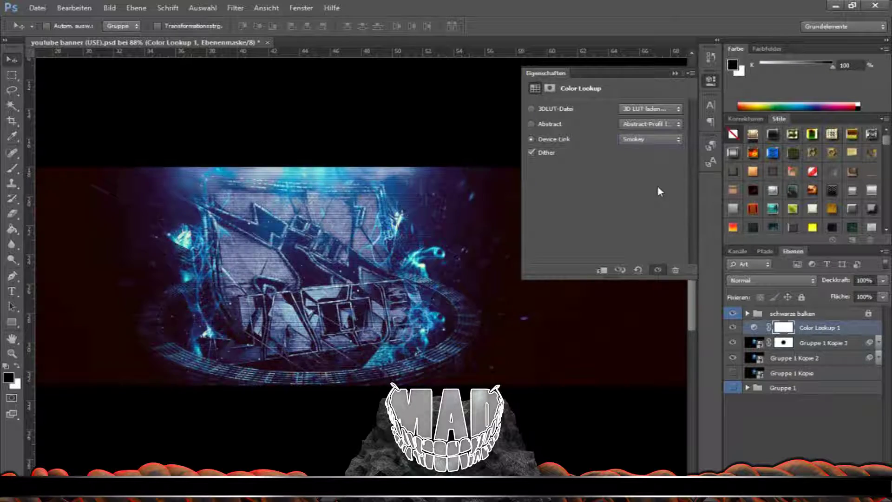
pyautogui.press('Down')
pyautogui.click(650, 139)
pyautogui.click(657, 168)
pyautogui.click(650, 108)
pyautogui.click(637, 163)
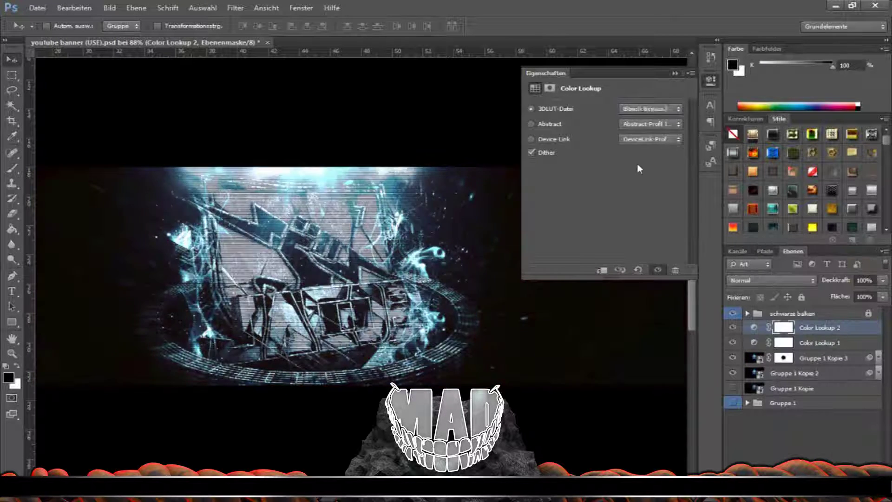
# - Add a Levels layer lifting output black to about 56, keeping white input at 255
pyautogui.click(810, 465)
pyautogui.click(780, 311)
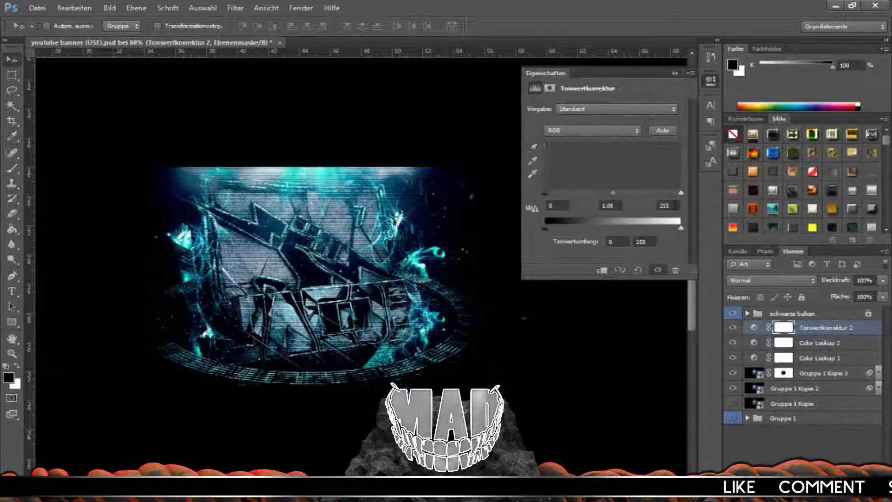
pyautogui.moveTo(665, 193); pyautogui.dragTo(681, 192)
pyautogui.moveTo(544, 228); pyautogui.dragTo(559, 233)
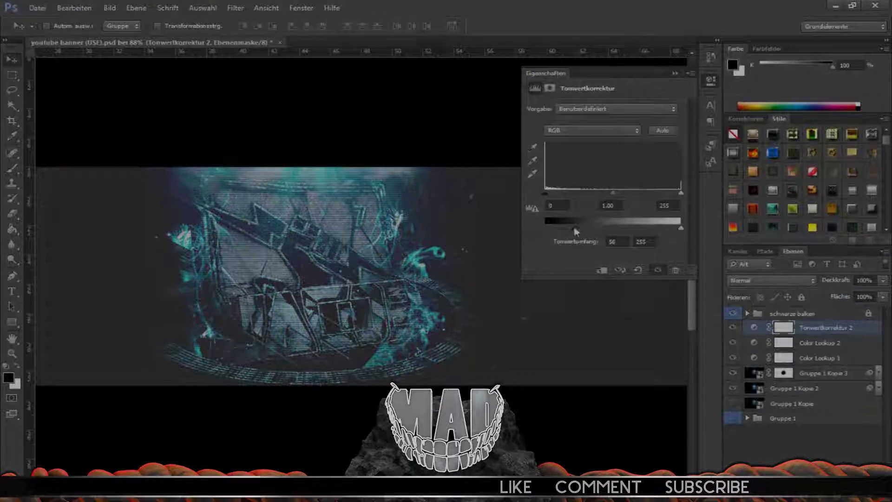